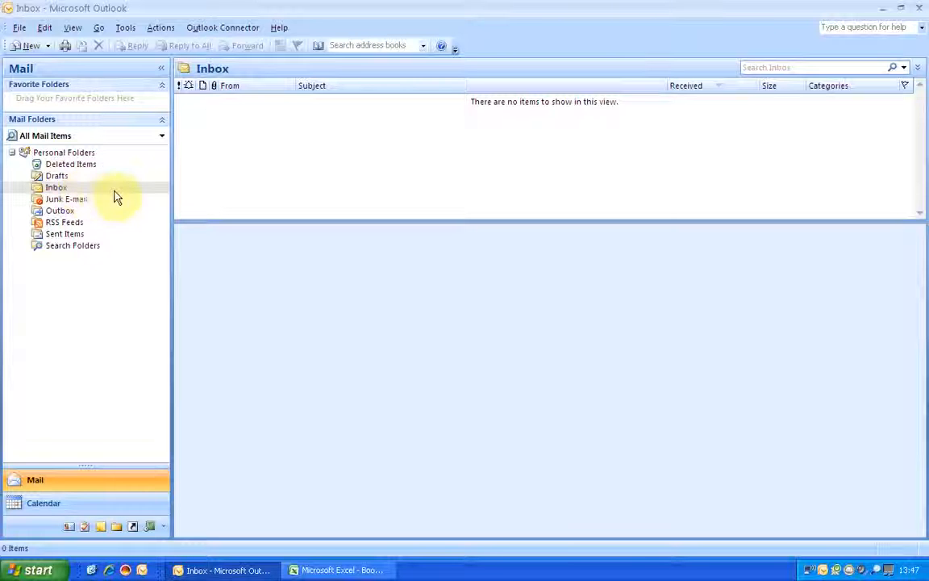
- Create a folder named Contacts2 for Contact Items under Personal Folders and open it in the contacts view
left_click(17, 29)
mouse_move(33, 45)
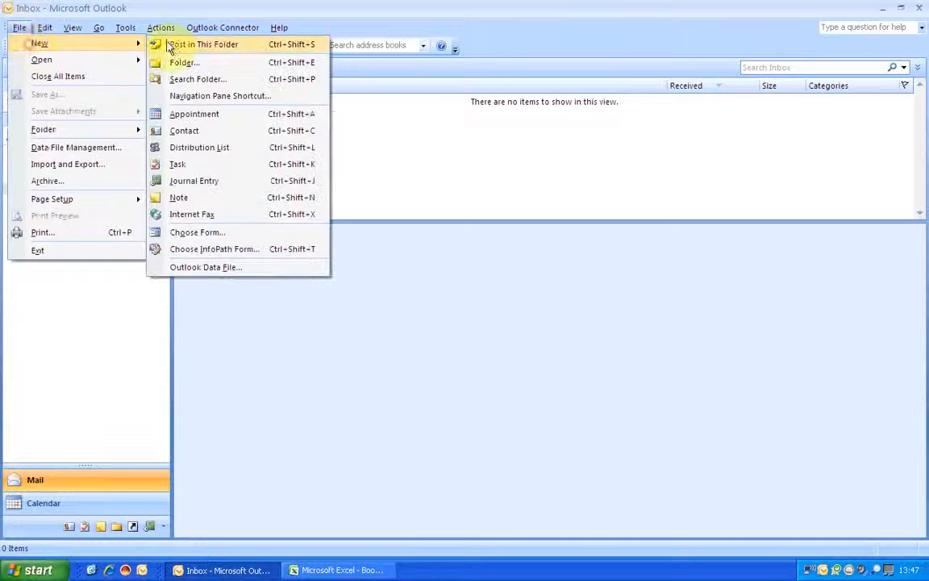
left_click(185, 63)
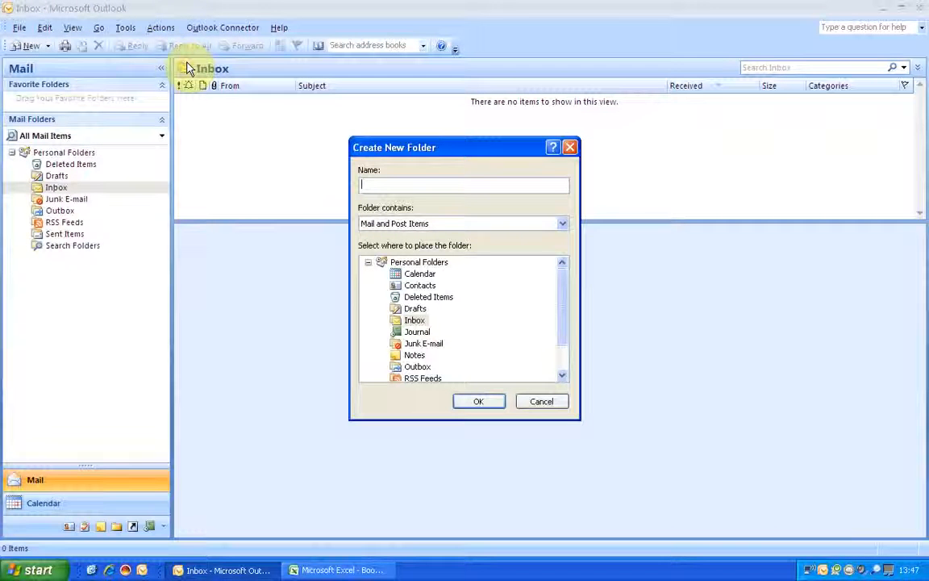
type("Contacts2")
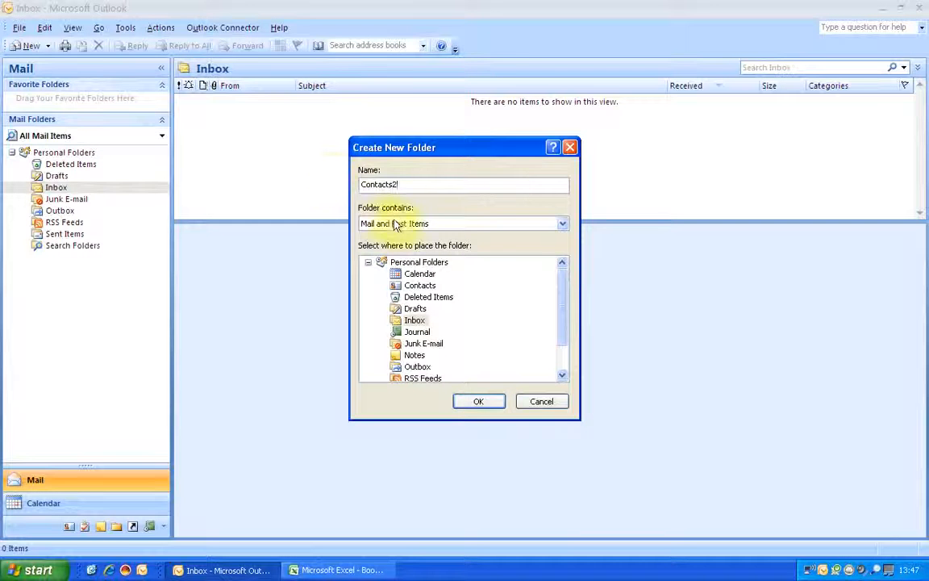
left_click(445, 223)
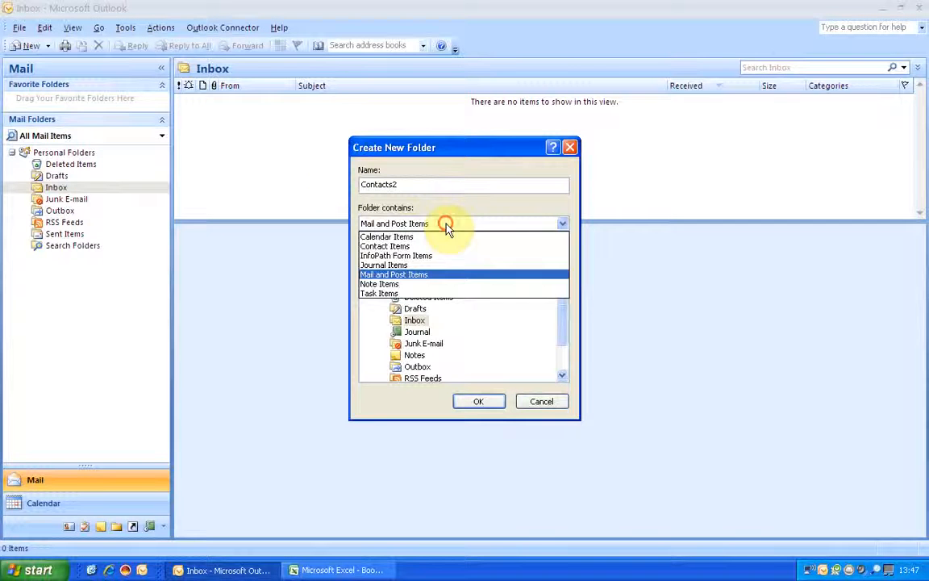
left_click(395, 246)
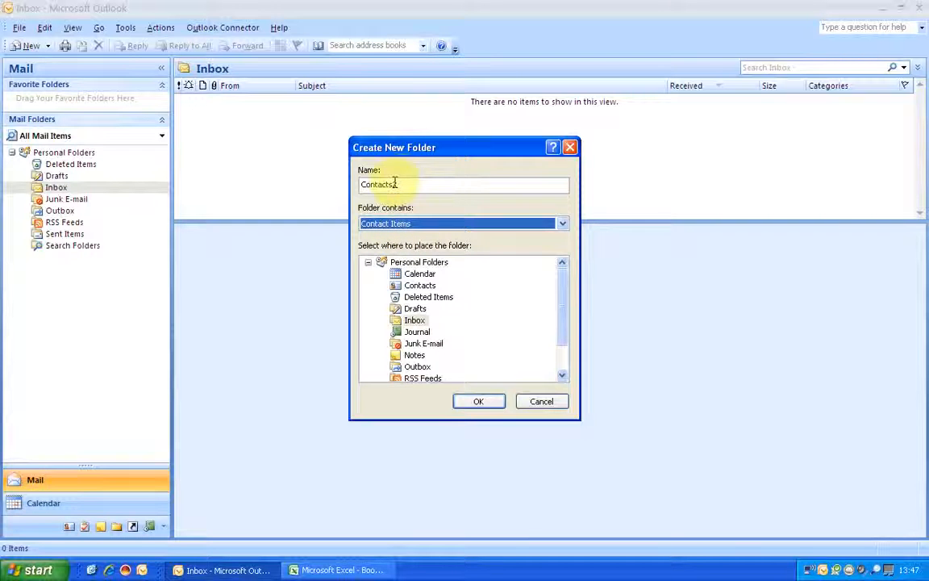
left_click(419, 264)
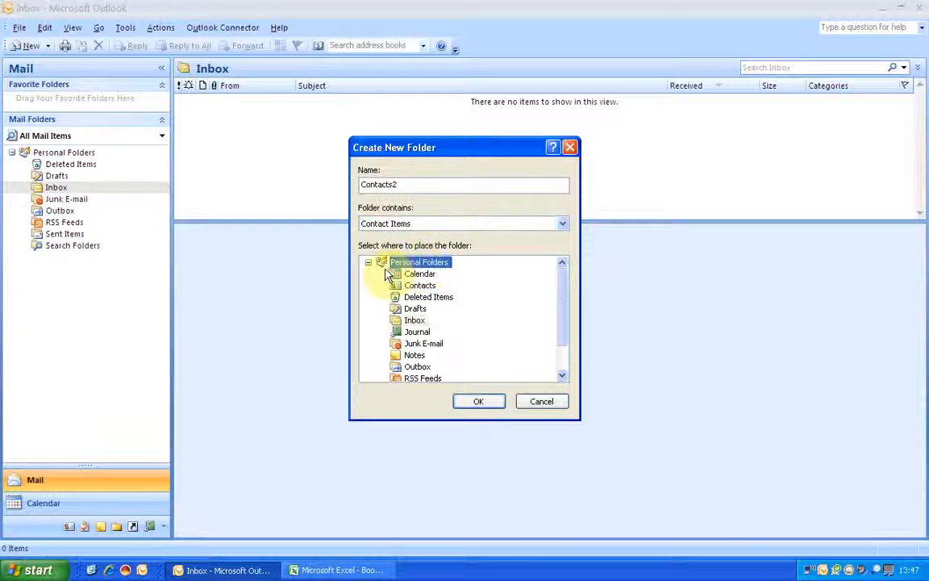
left_click(482, 402)
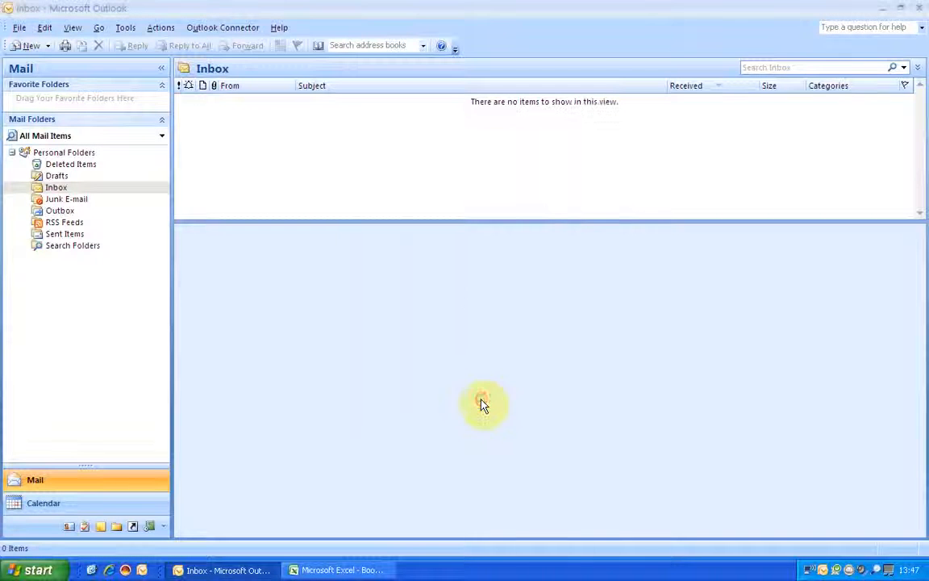
left_click(69, 528)
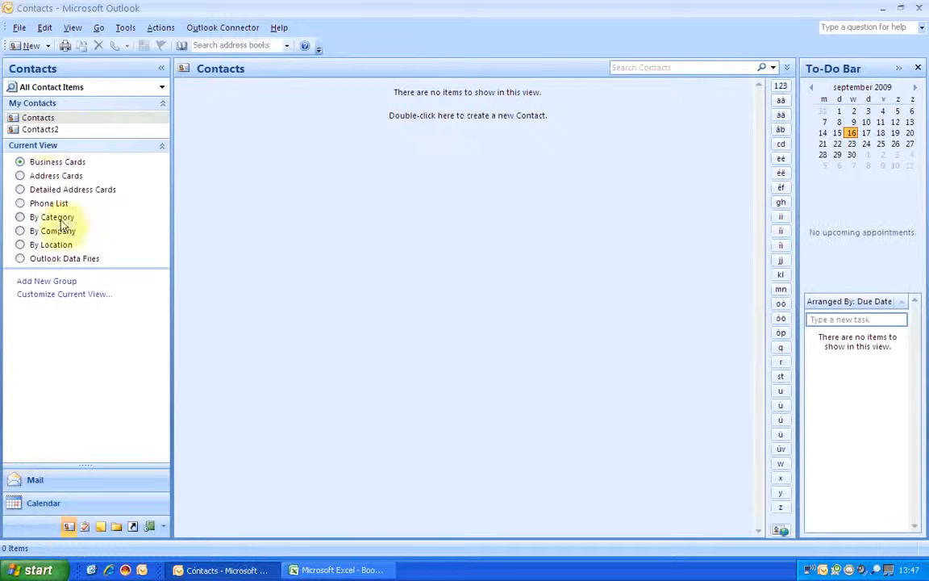
left_click(44, 129)
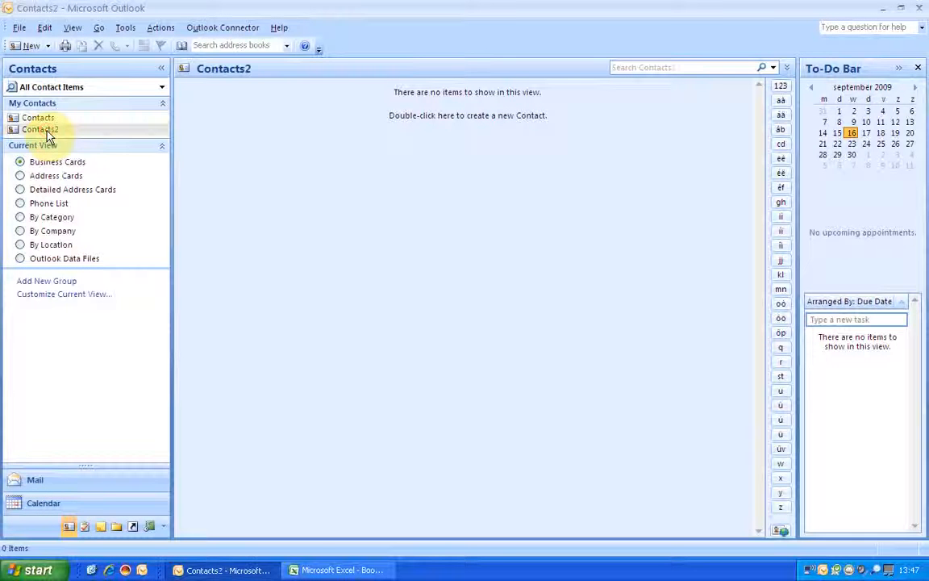
- Switch to the Book1.xlsx workbook in Excel and examine the header row and the contact table in A1:C4
left_click(347, 570)
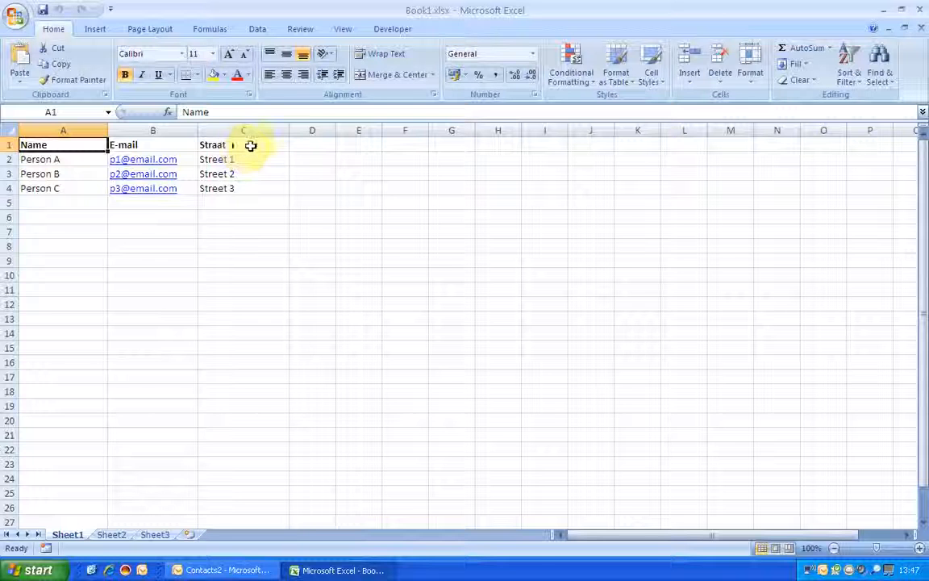
left_click_drag(251, 146, 54, 146)
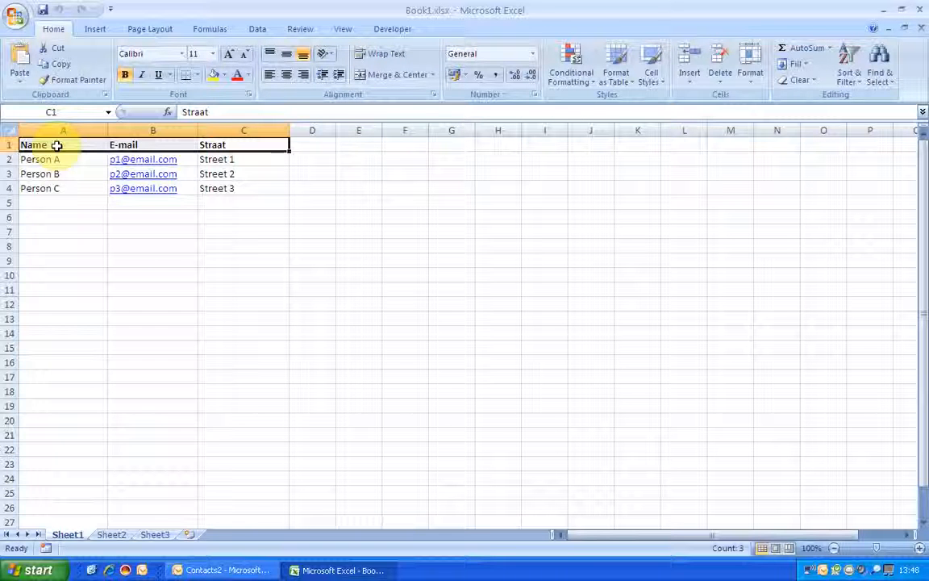
left_click_drag(230, 187, 57, 148)
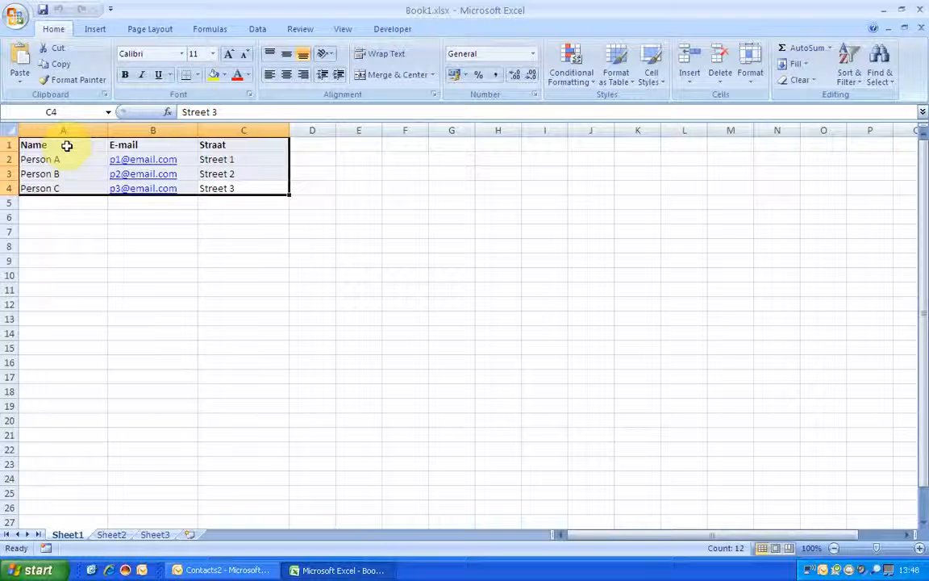
- Define the name Contacts for the whole contact table, cells A1:C4 including the headers
left_click(67, 146)
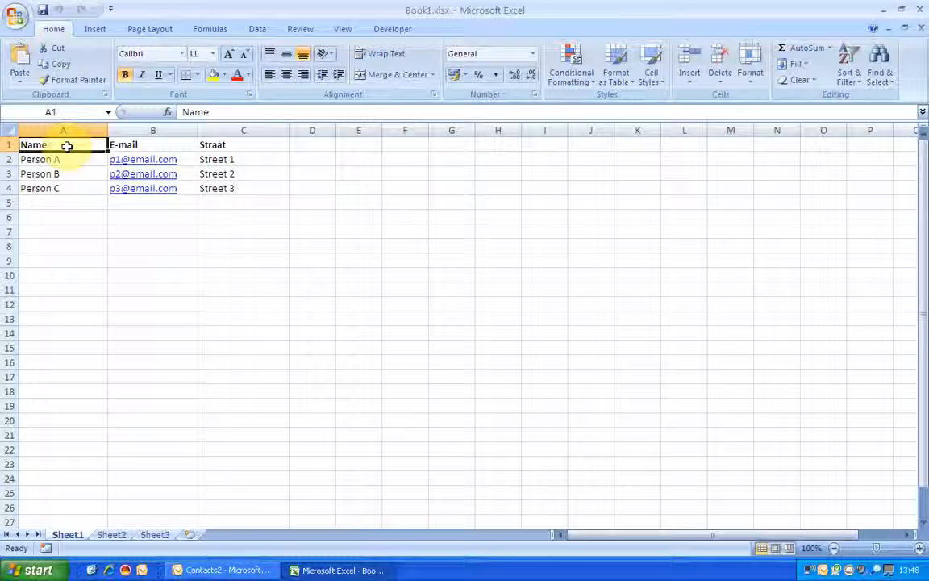
key("ctrl+shift+Right")
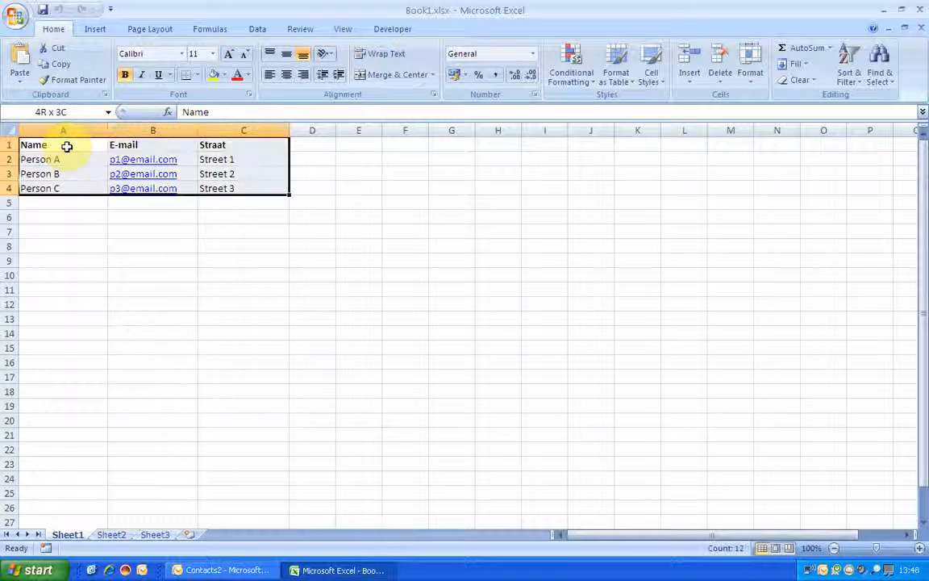
key("ctrl+shift+Down")
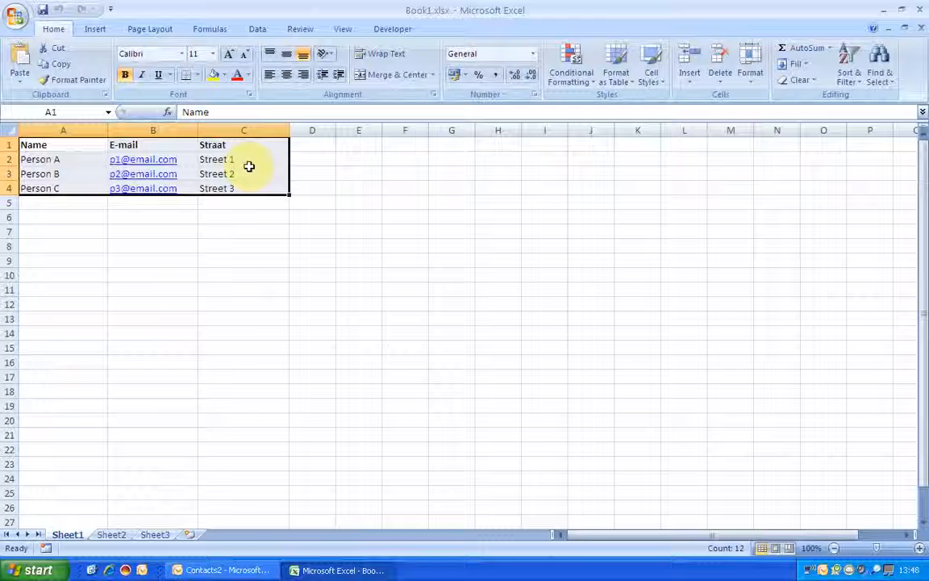
left_click(52, 111)
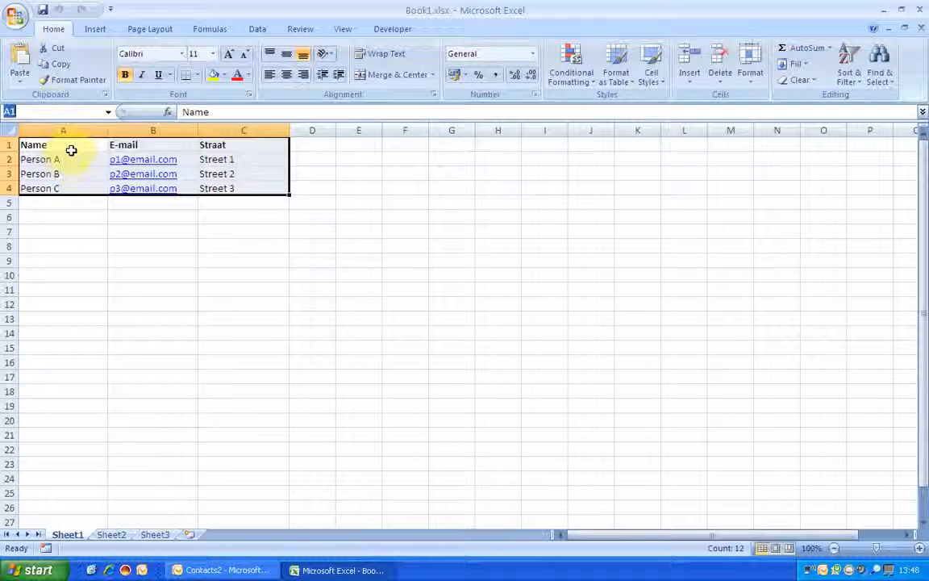
type("c")
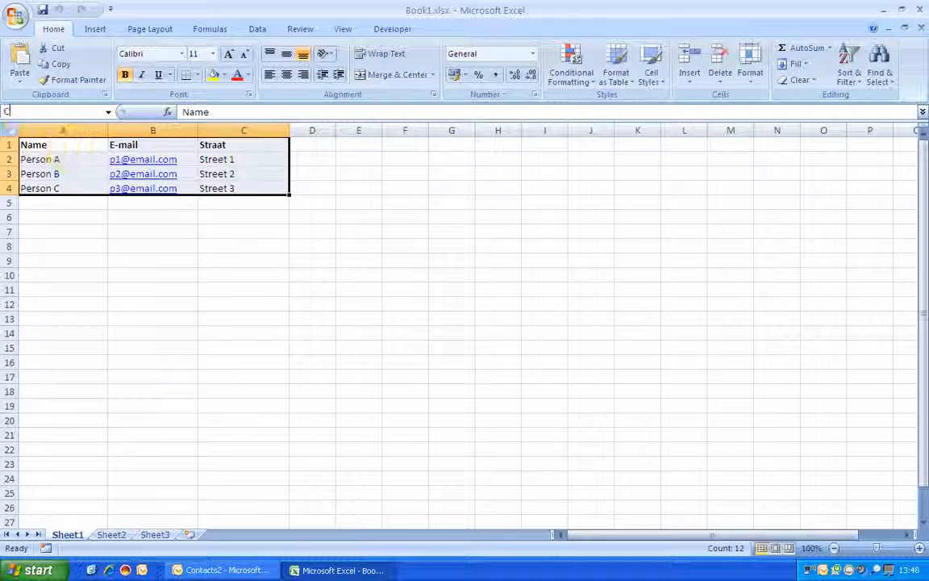
type("ontcq")
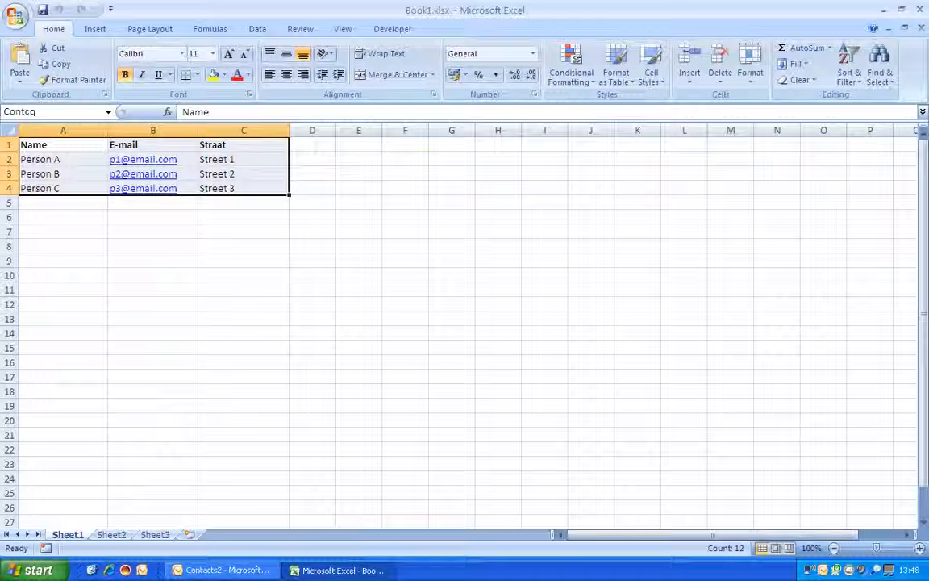
key("BackSpace")
key("BackSpace")
type("acts")
key("Return")
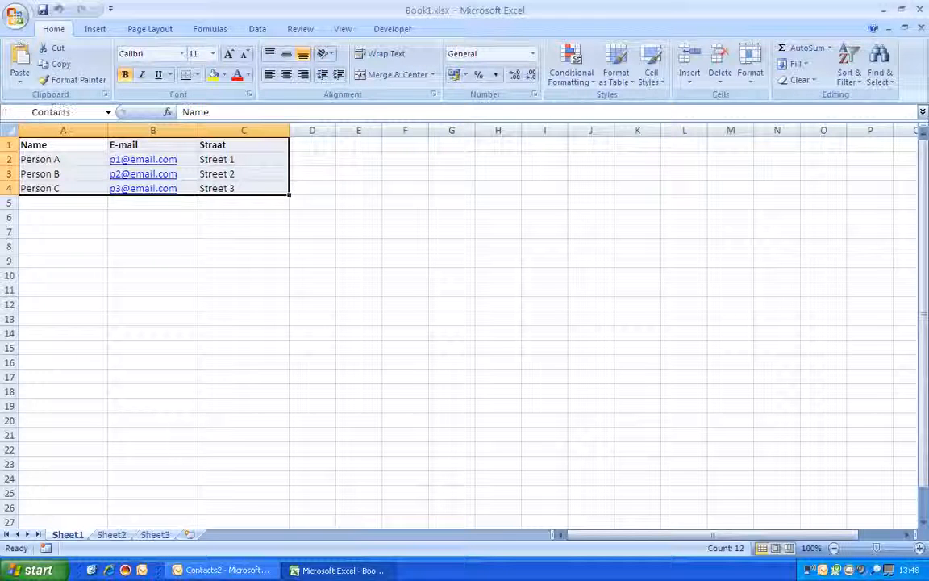
- Check which cells the named range Contacts covers by jumping to it from cell A5, then return to A5
left_click(70, 202)
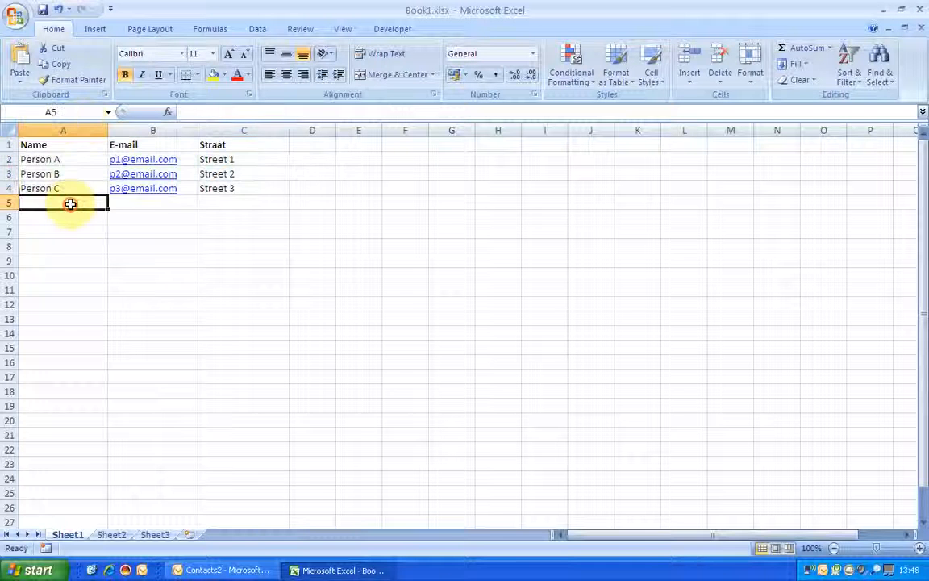
left_click(108, 113)
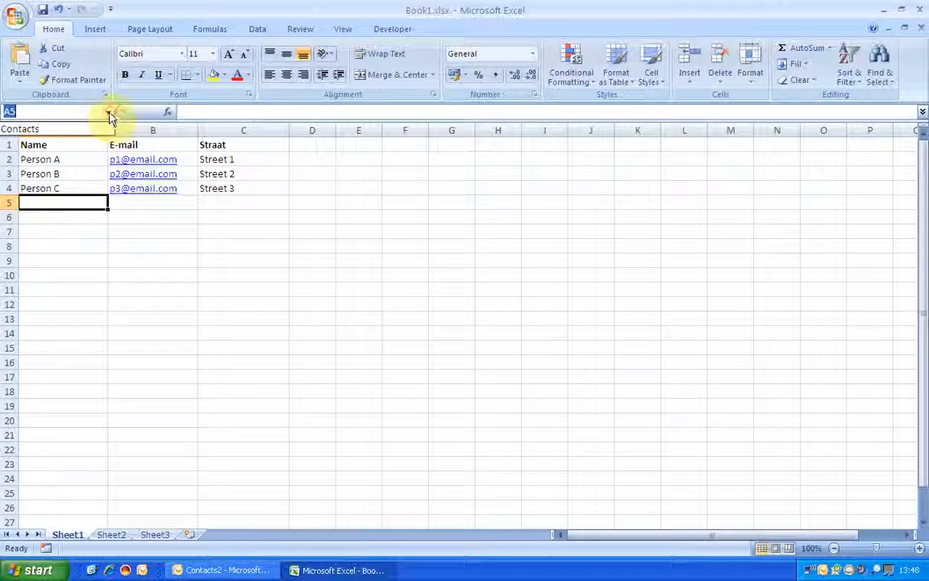
left_click(22, 129)
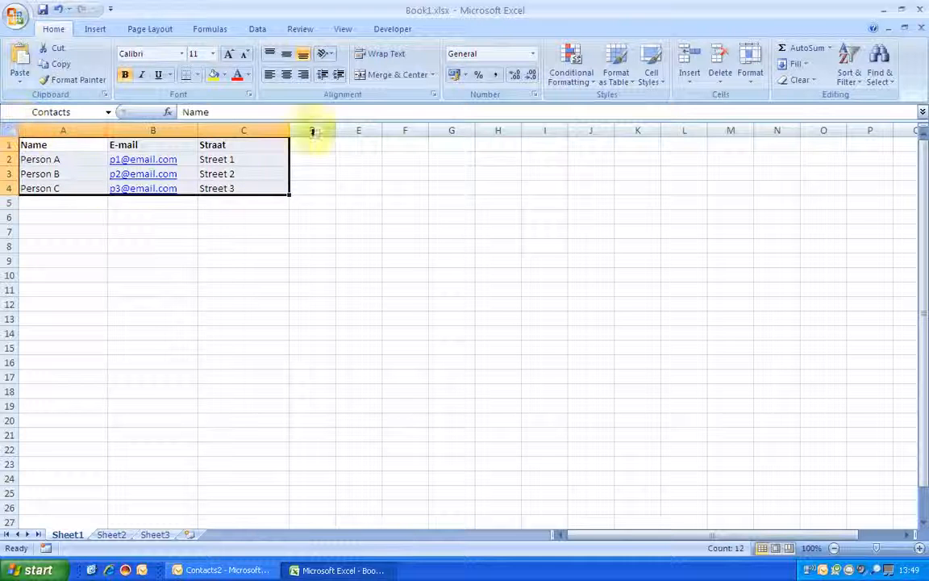
left_click(71, 202)
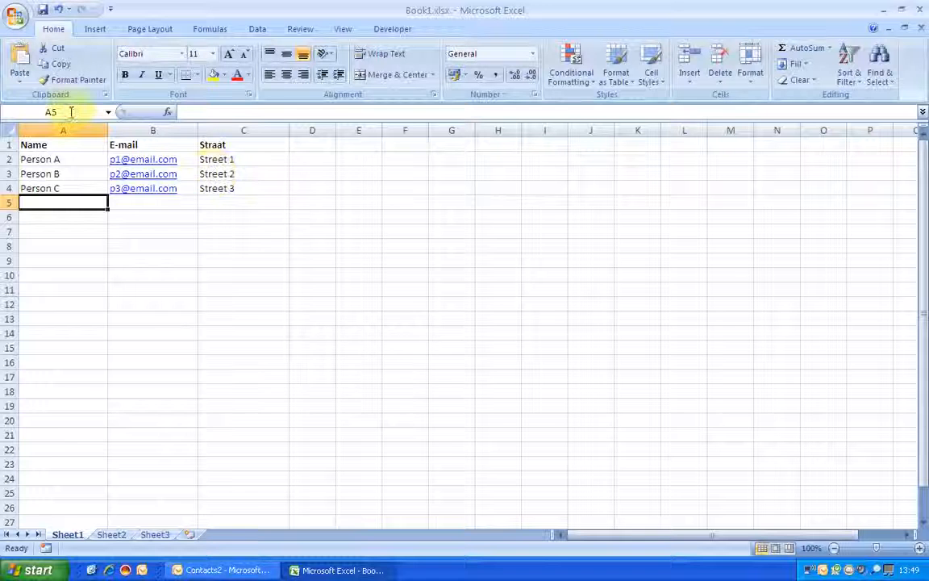
- Save a copy of the workbook to the Desktop as Book1.xls in Excel 97-2003 Workbook format
left_click(15, 18)
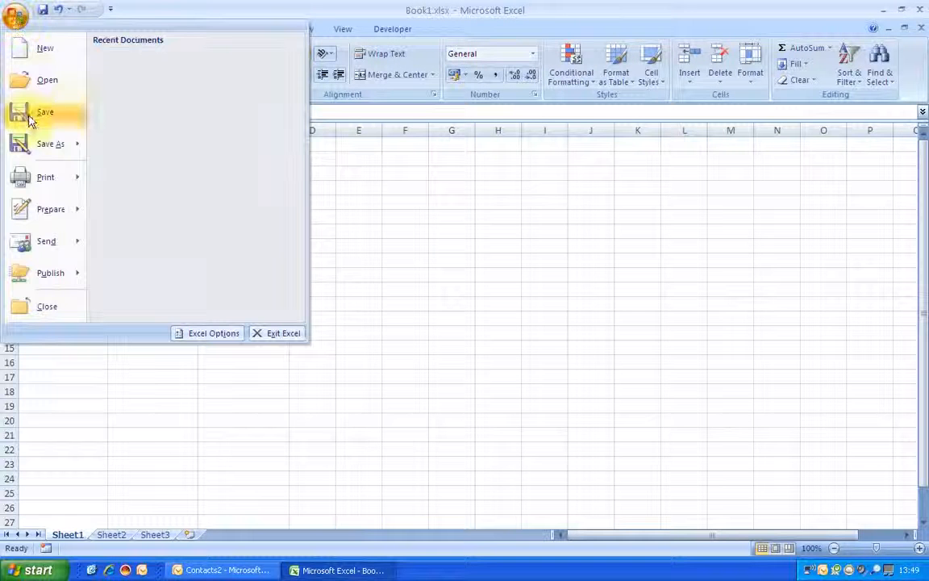
left_click(31, 147)
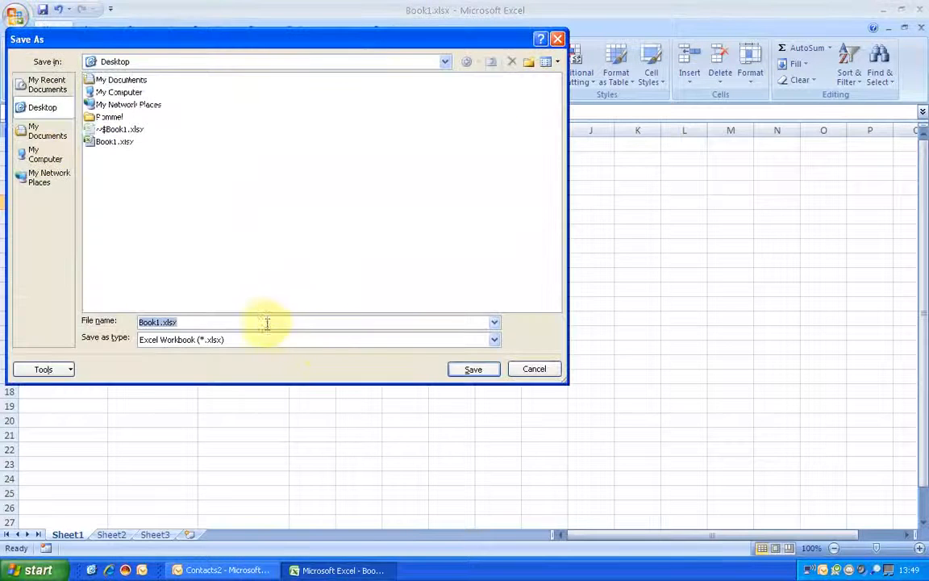
left_click(199, 342)
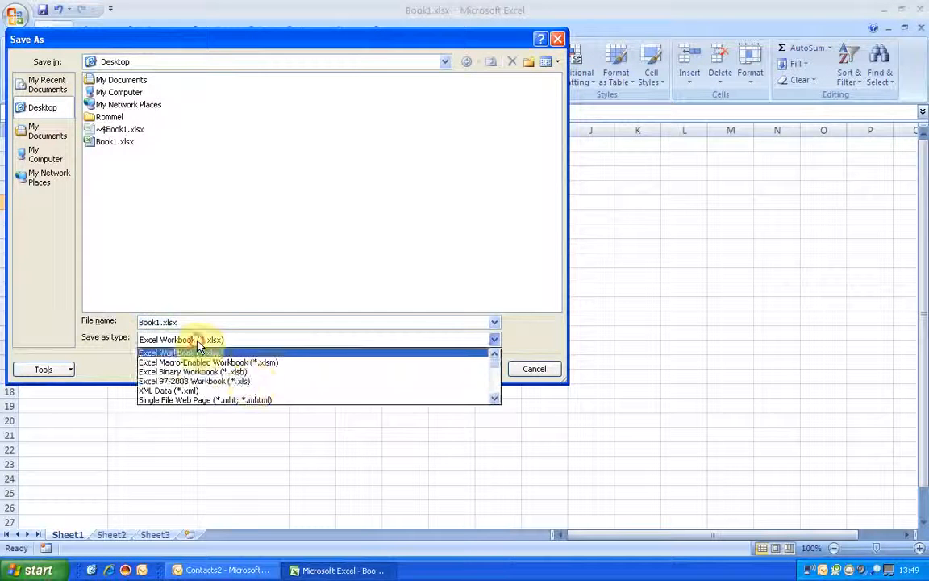
left_click(240, 388)
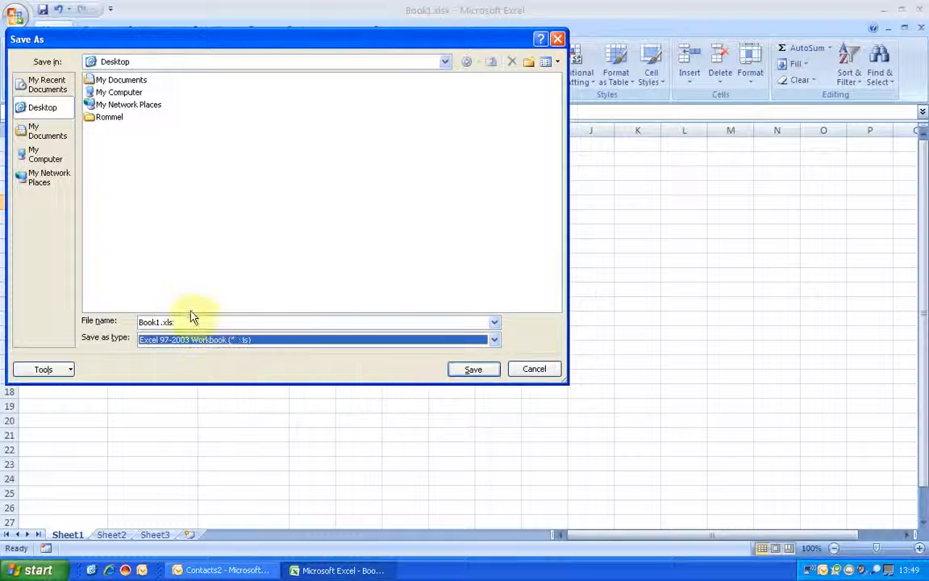
left_click(45, 106)
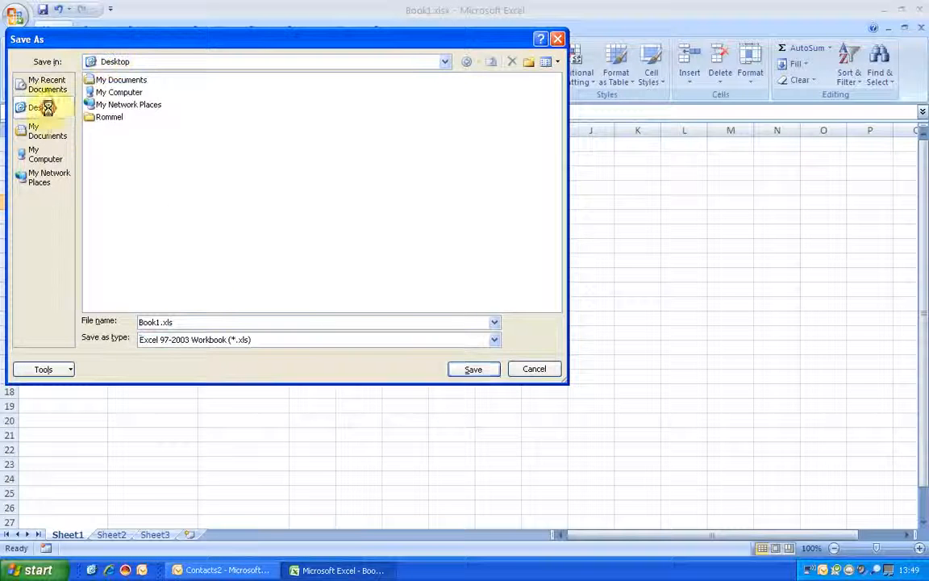
left_click(472, 373)
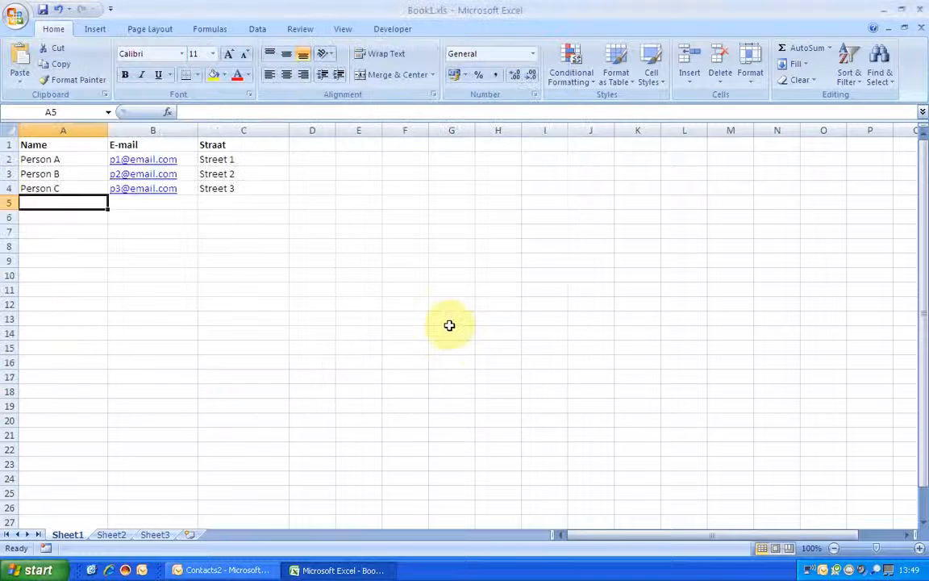
- Switch to Outlook and start an import from another program or file, with Microsoft Excel 97-2003 as the file type
left_click(242, 570)
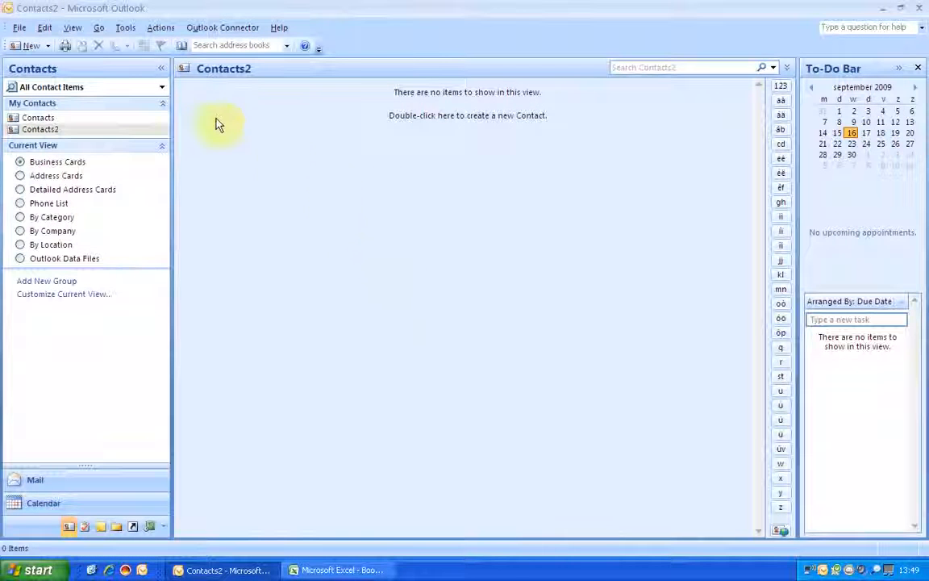
left_click(20, 28)
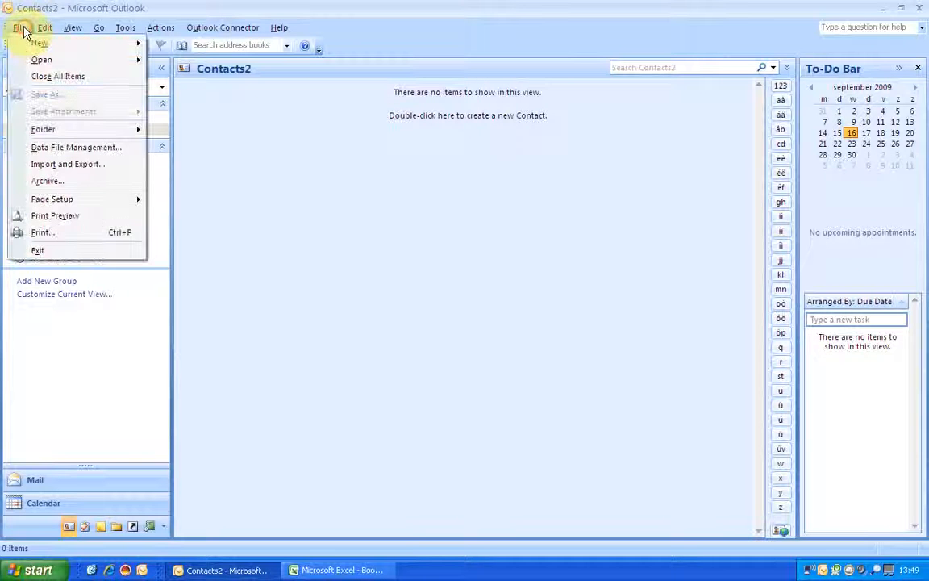
left_click(58, 166)
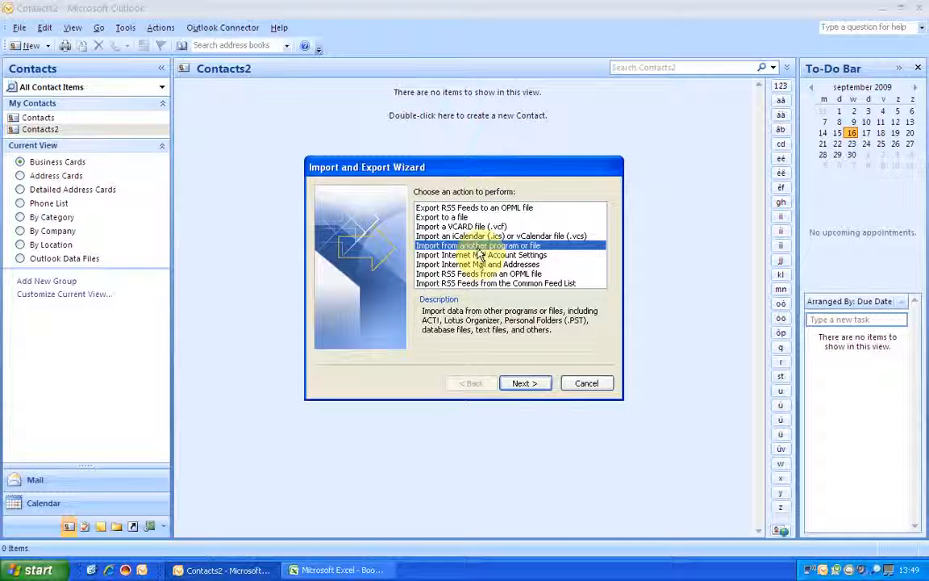
left_click(522, 384)
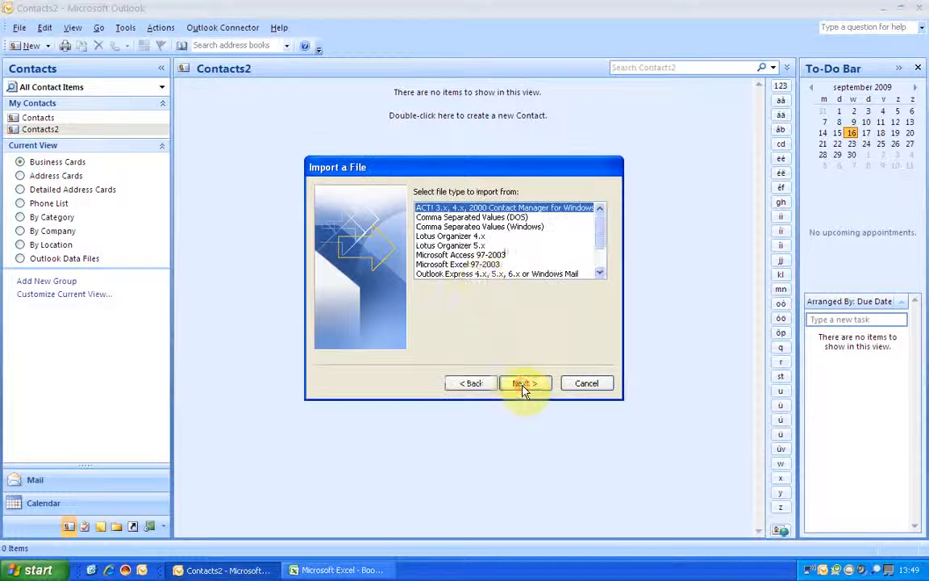
left_click(458, 265)
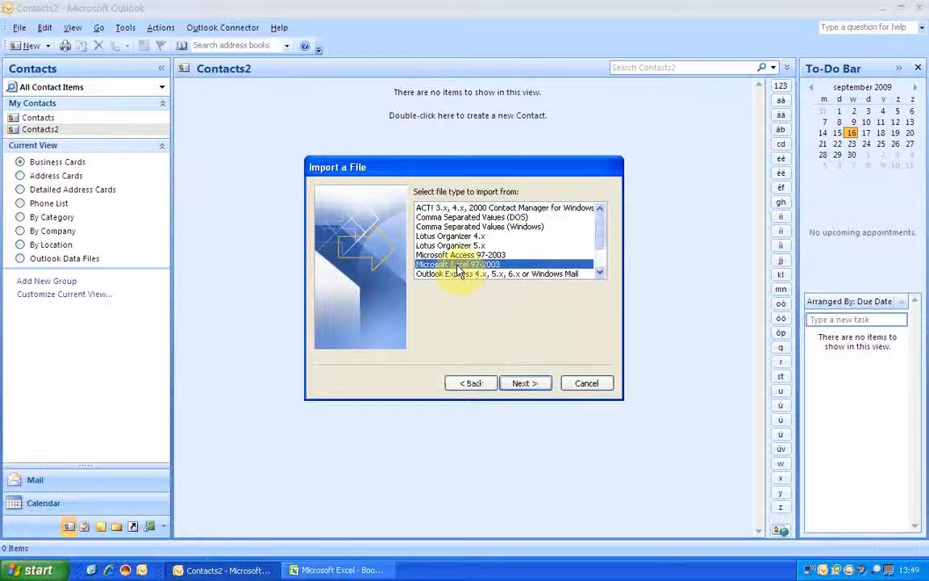
left_click(523, 385)
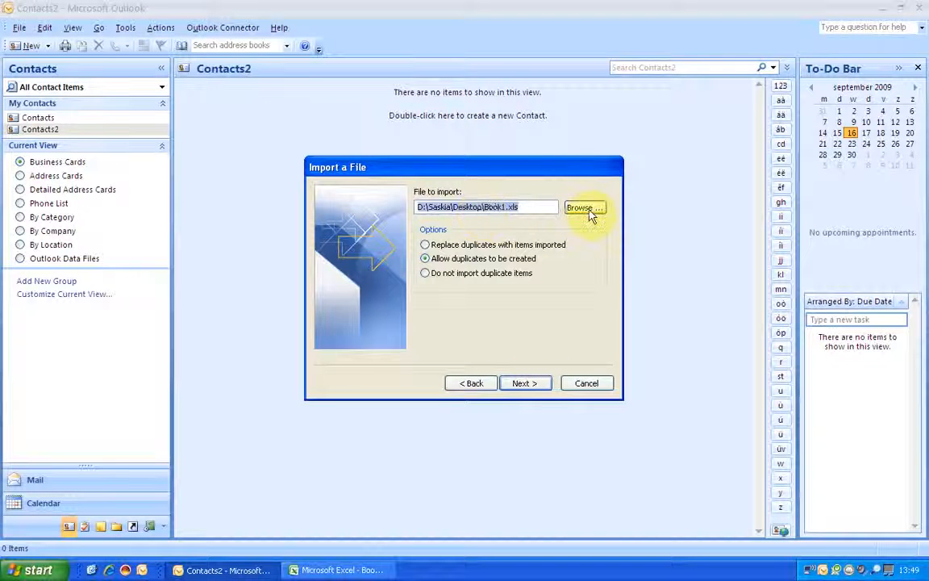
- Choose Book1.xls on the Desktop as the file to import, with duplicate items not imported
left_click(583, 208)
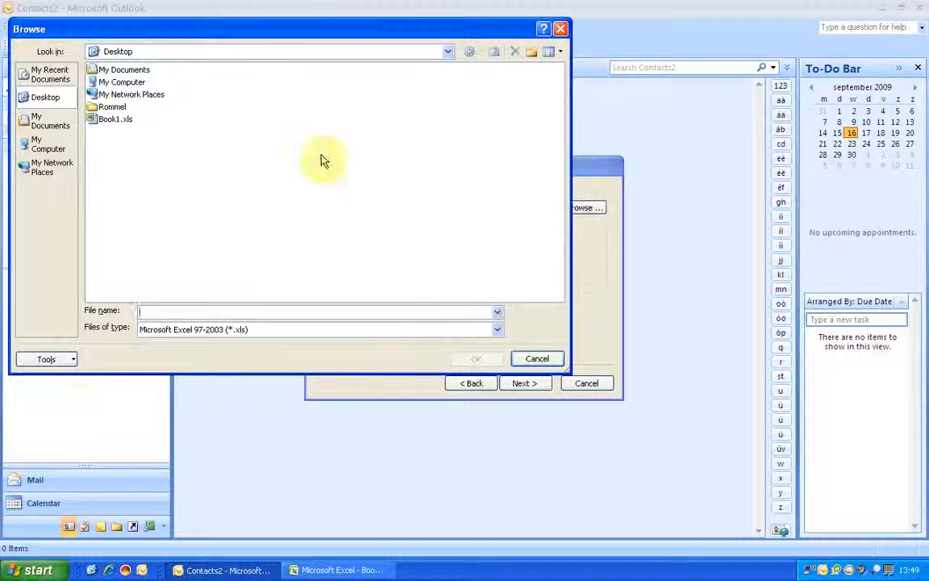
left_click(105, 122)
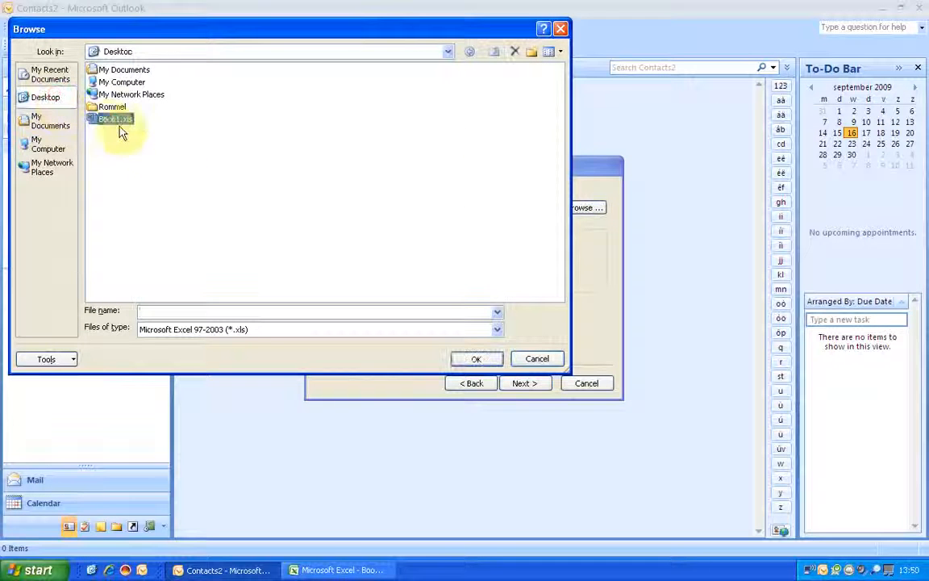
left_click(473, 359)
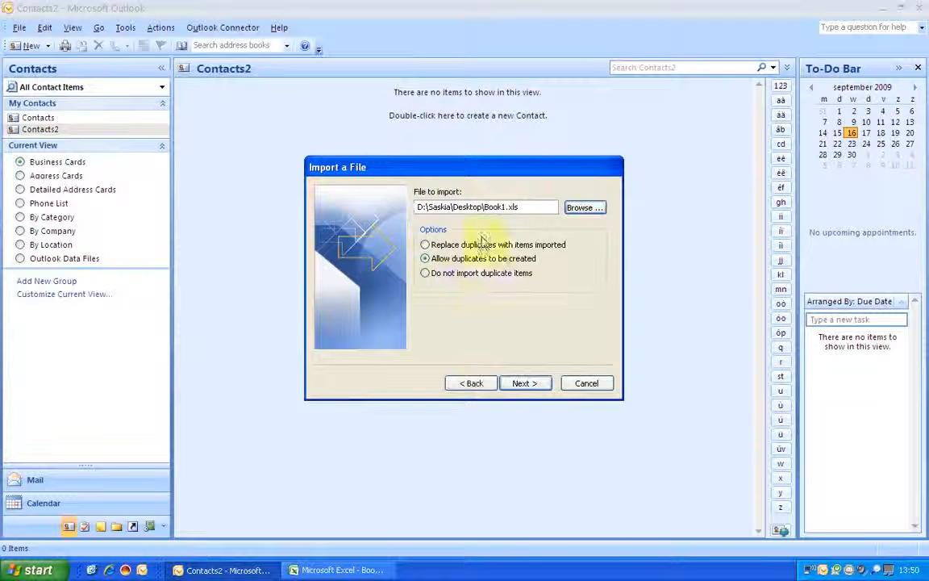
left_click(427, 276)
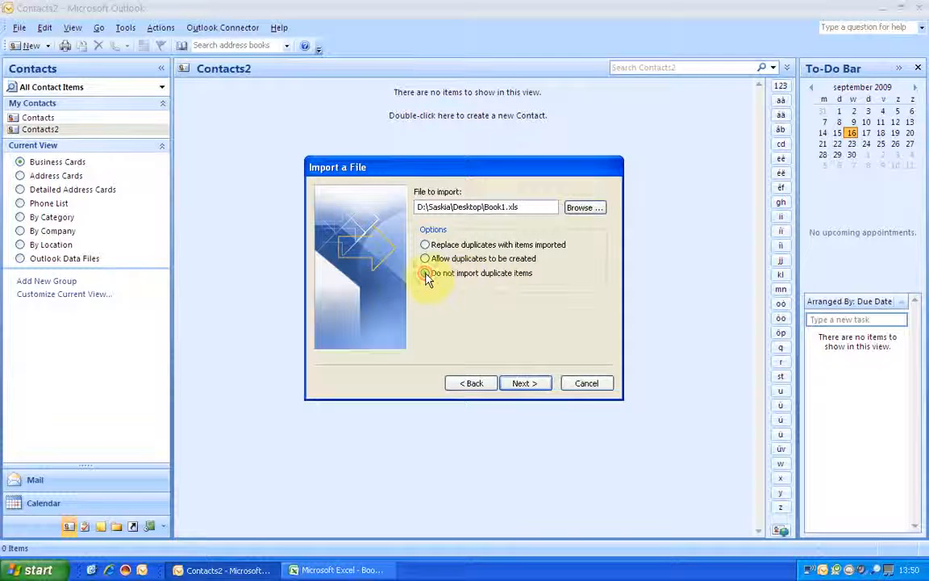
left_click(526, 386)
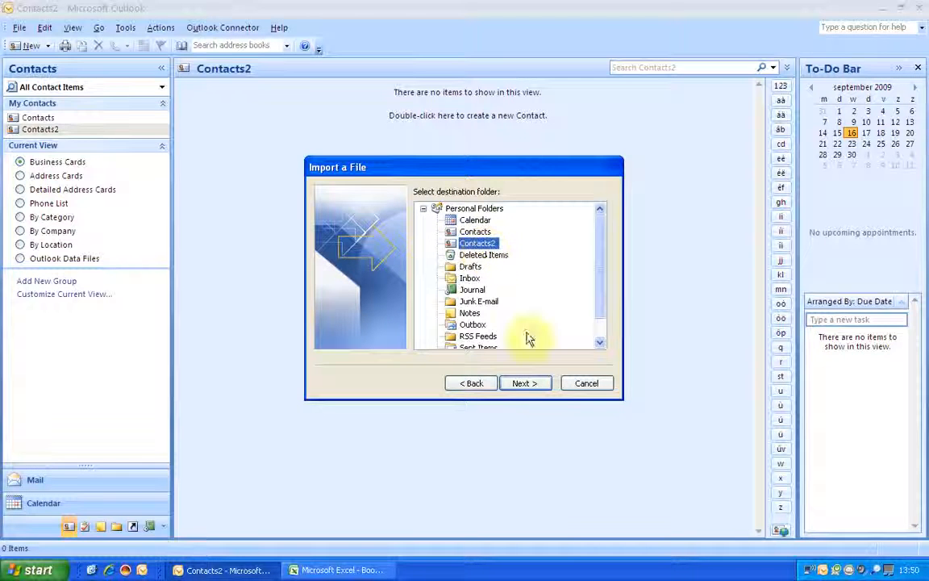
- Close the Book1.xls workbook in Excel and continue the import with Contacts2 as the destination folder
left_click(526, 384)
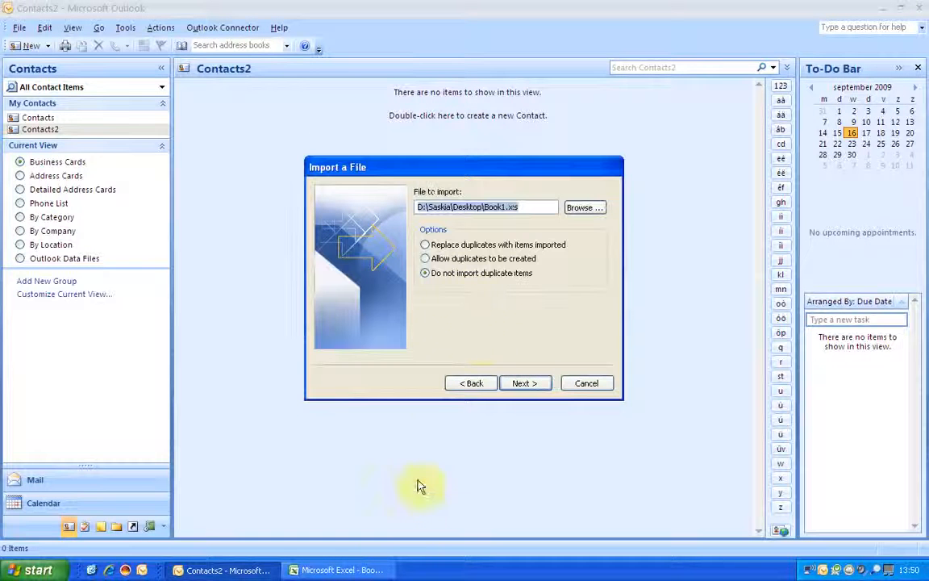
right_click(341, 571)
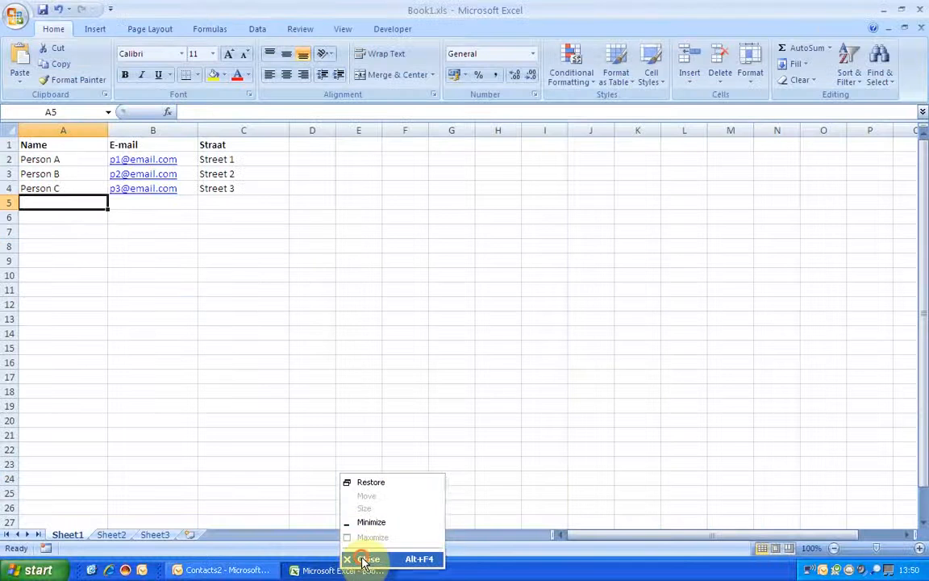
left_click(365, 556)
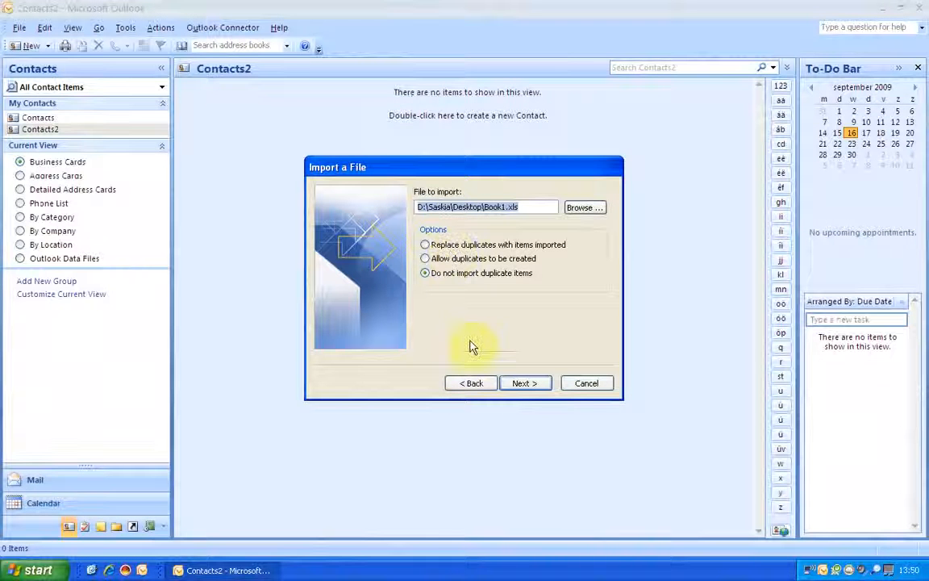
left_click(520, 384)
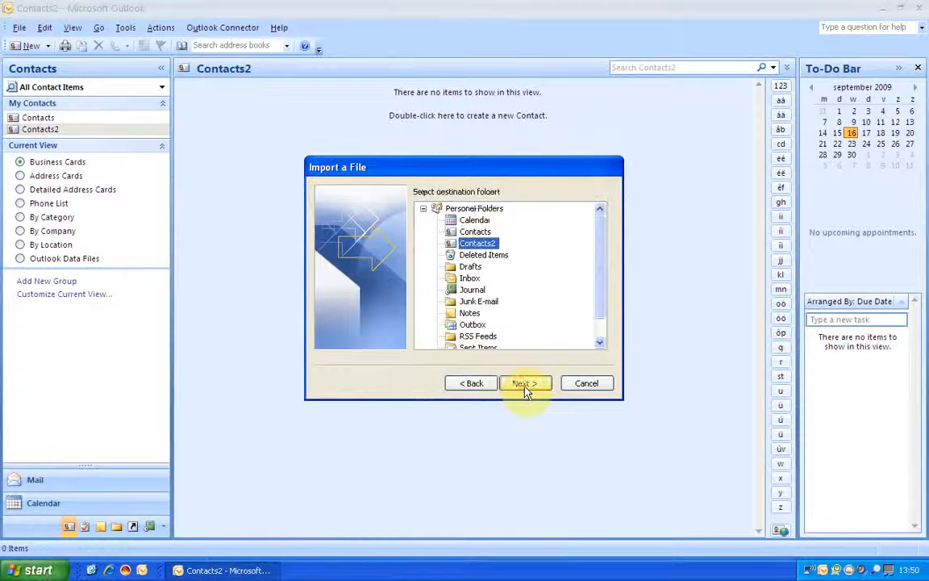
left_click(524, 384)
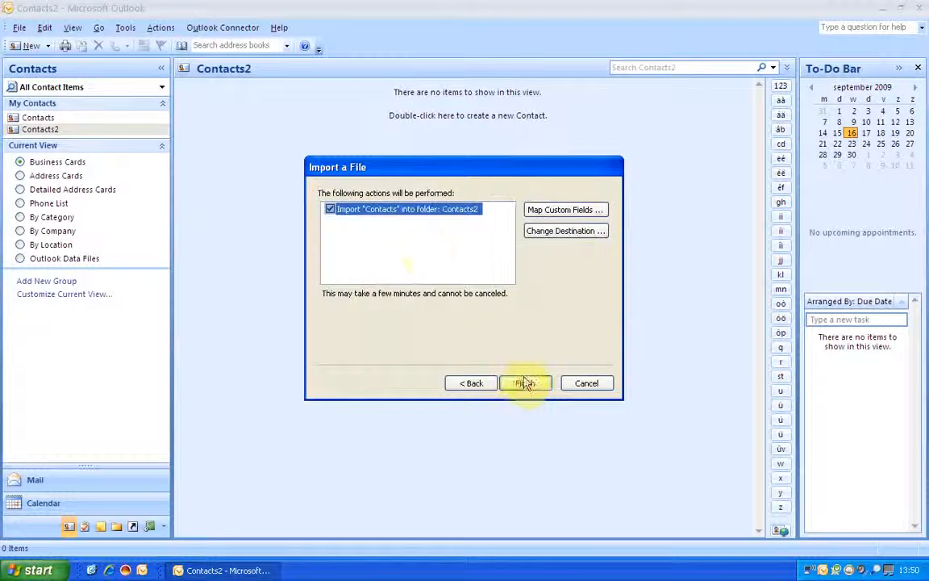
- Map the Straat column to the Business Street field under Business Address and run the import into Contacts2
left_click(562, 211)
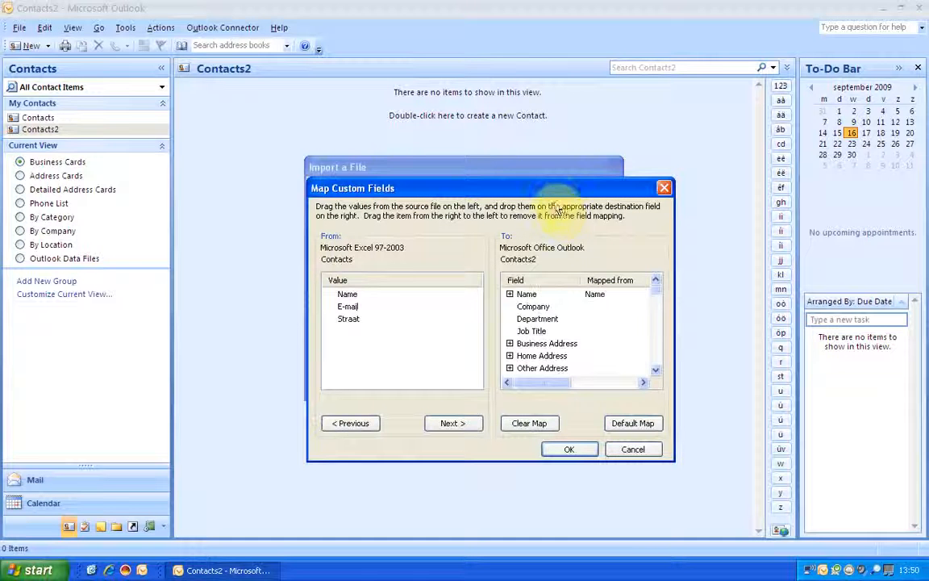
left_click_drag(548, 190, 525, 138)
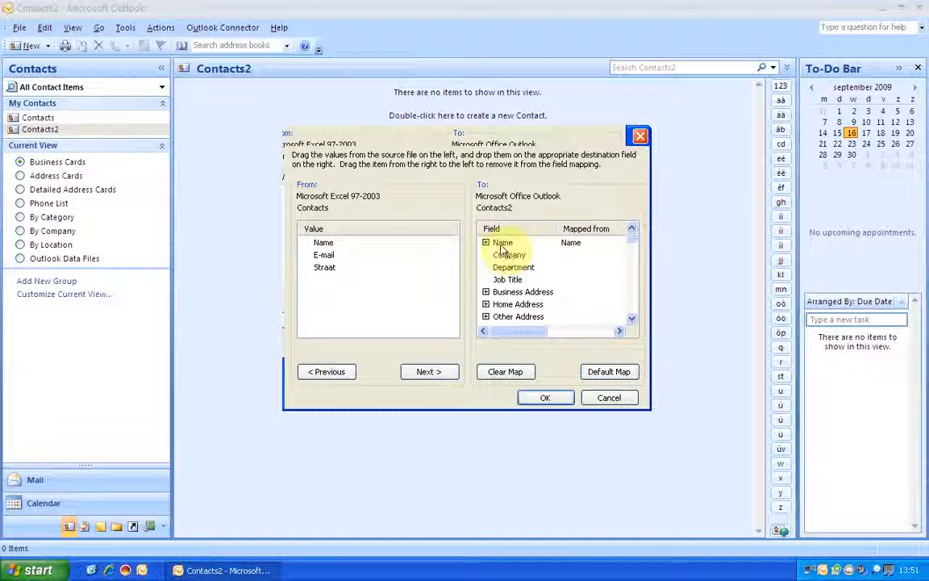
left_click_drag(634, 243, 633, 283)
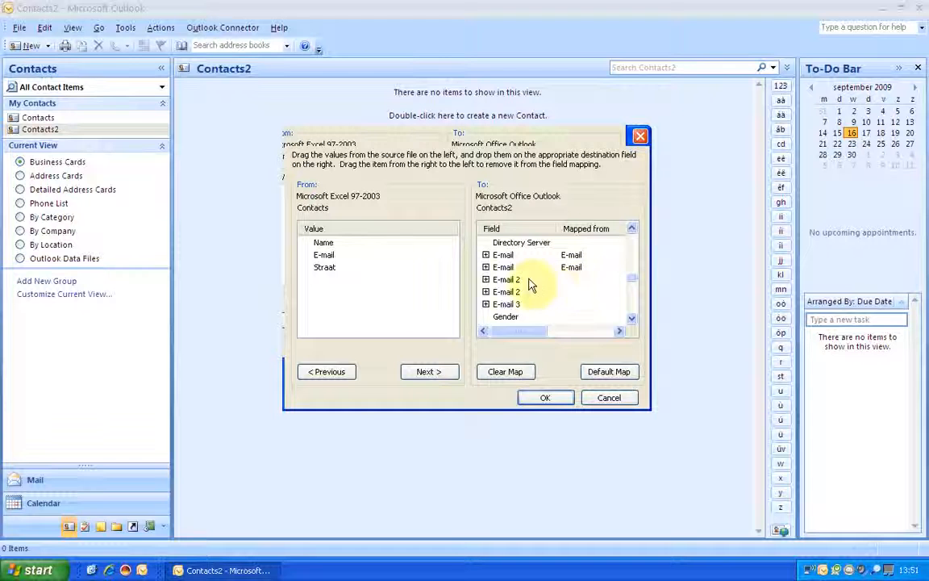
left_click_drag(633, 287, 636, 243)
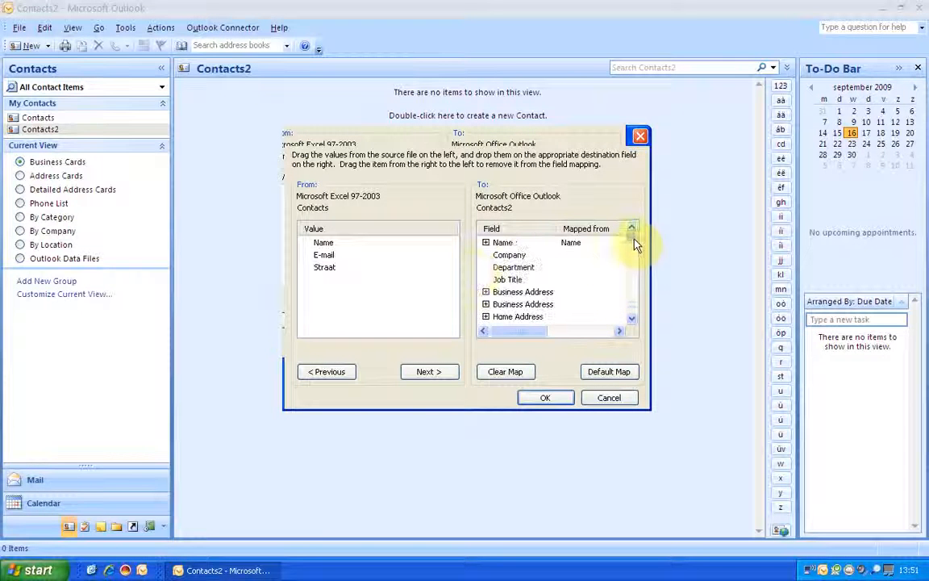
left_click(486, 292)
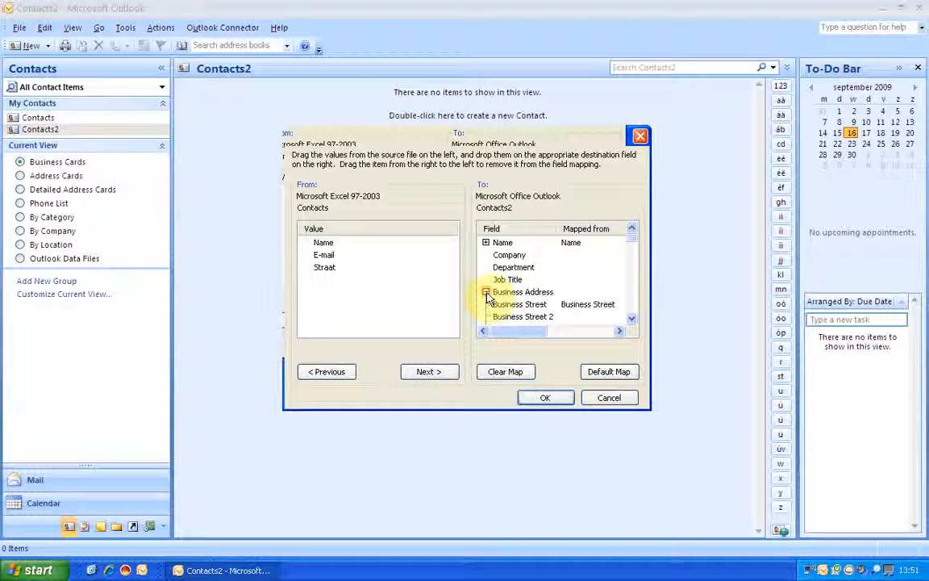
left_click_drag(325, 267, 525, 312)
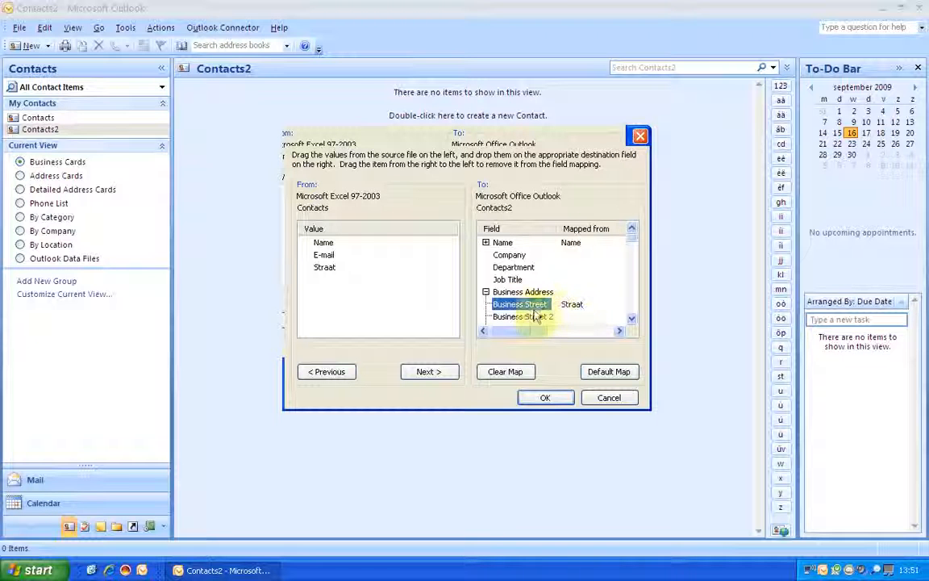
left_click(550, 404)
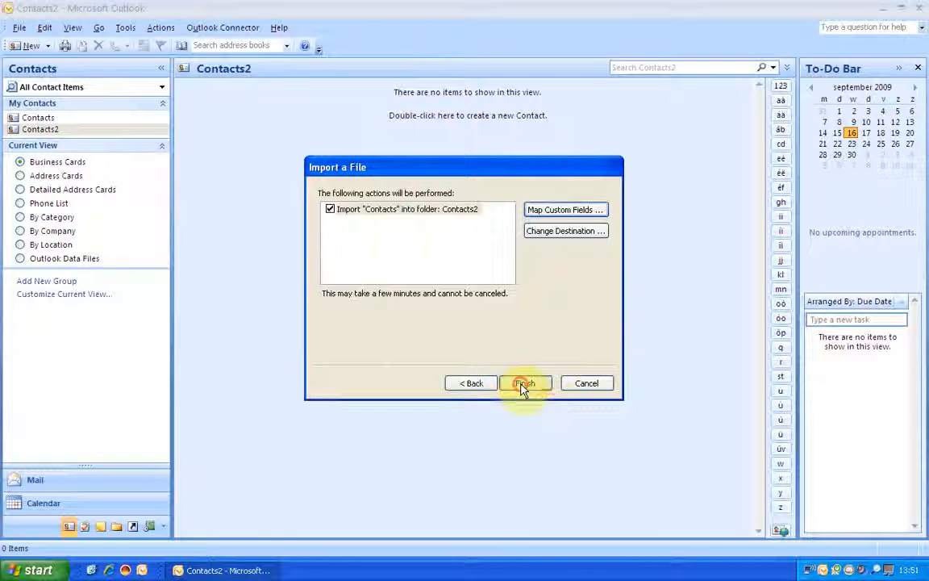
left_click(524, 384)
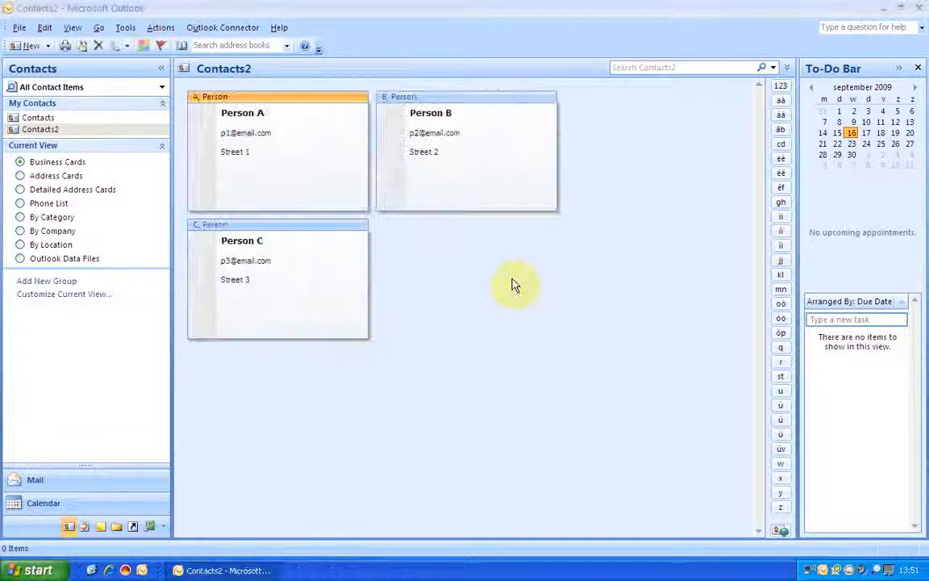